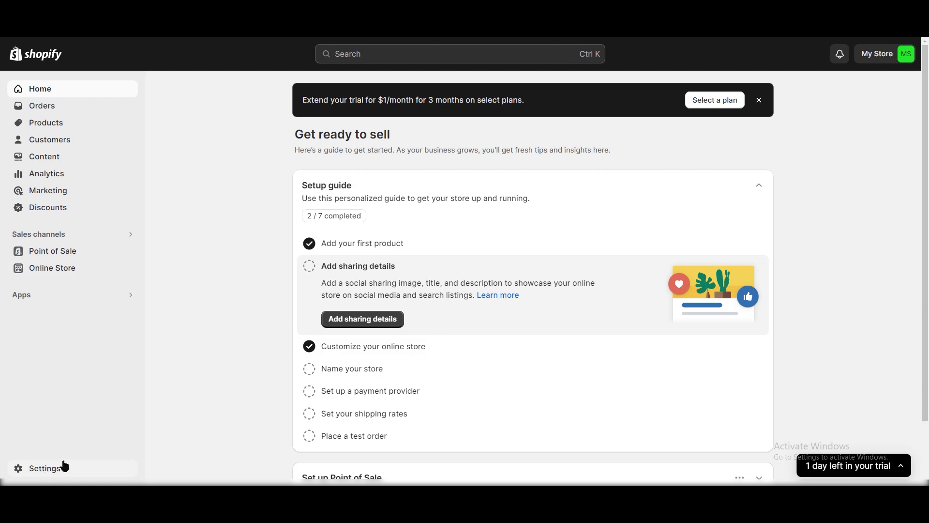
Step: Open Settings > Apps and sales channels to list the store's 6 installed apps and channels
{"action": "left_click", "coordinate": [60, 466]}
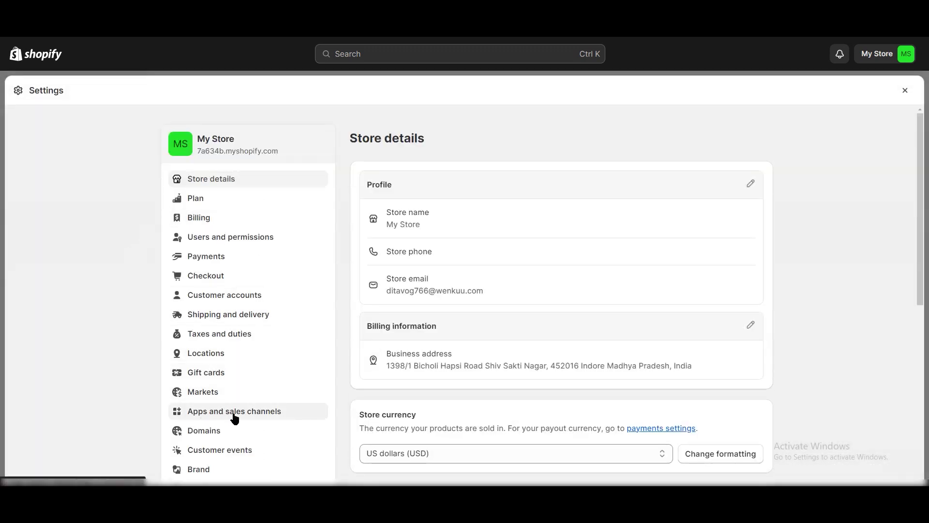
{"action": "left_click", "coordinate": [271, 419]}
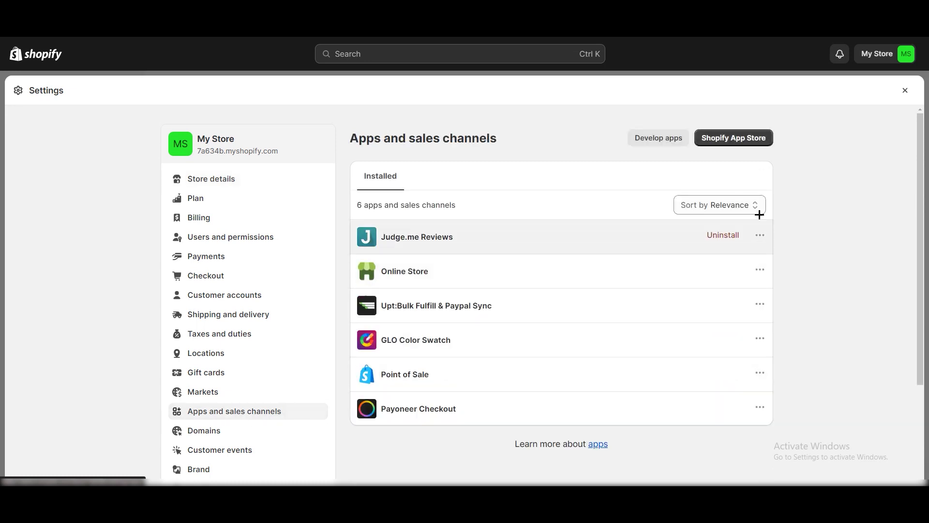
Step: Search the Shopify App Store for 'judg', open the Judge.me Product Reviews listing, then close Settings
{"action": "left_click", "coordinate": [744, 141]}
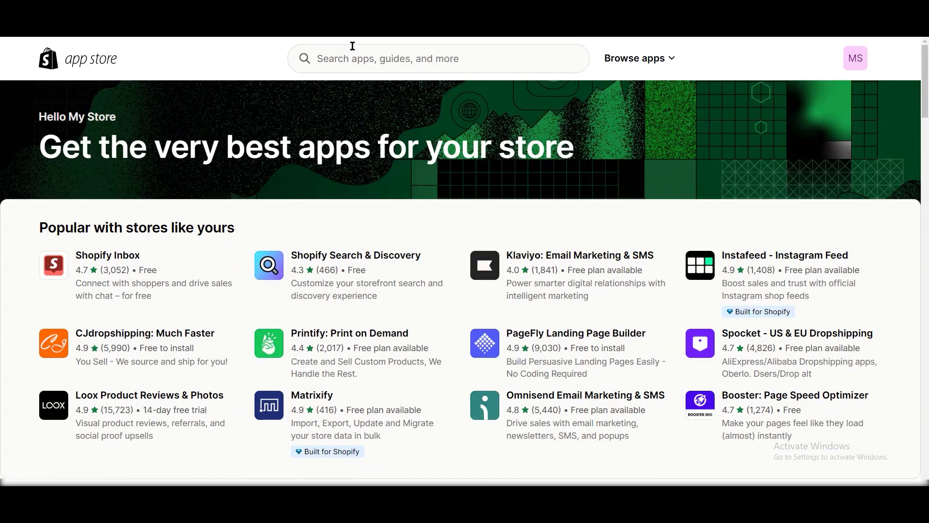
{"action": "left_click", "coordinate": [381, 52]}
{"action": "type", "text": "j"}
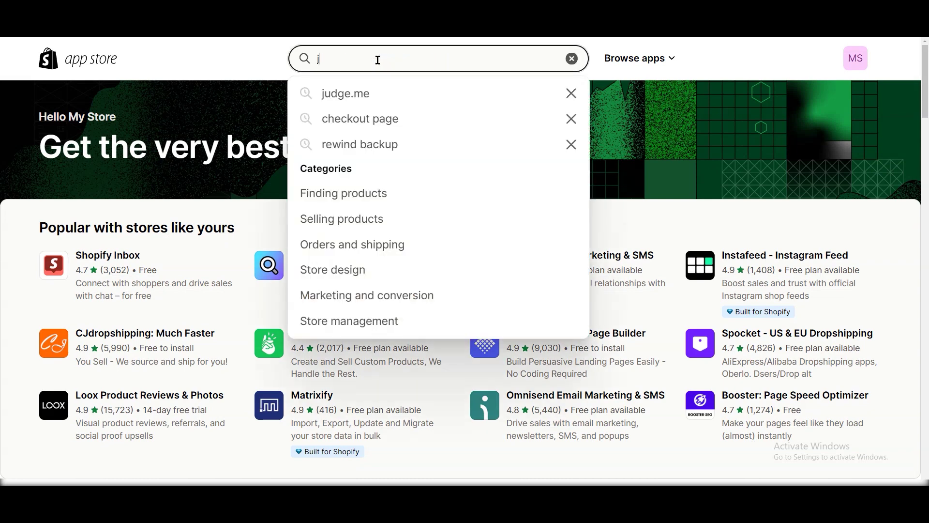
{"action": "type", "text": "udg"}
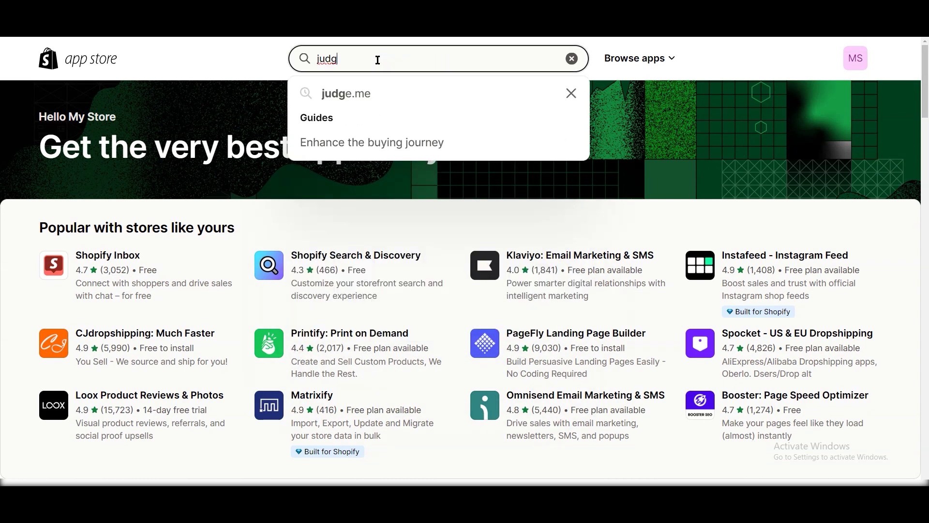
{"action": "left_click", "coordinate": [402, 93]}
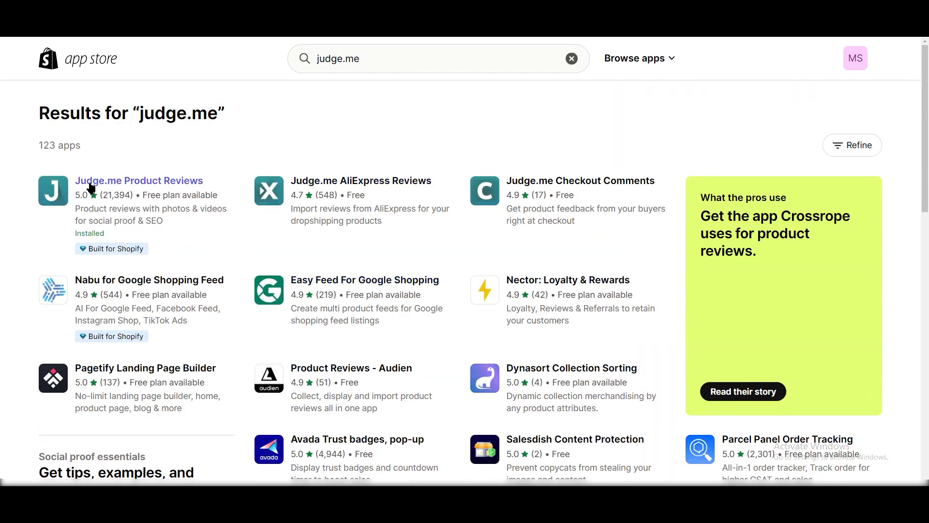
{"action": "left_click", "coordinate": [146, 193]}
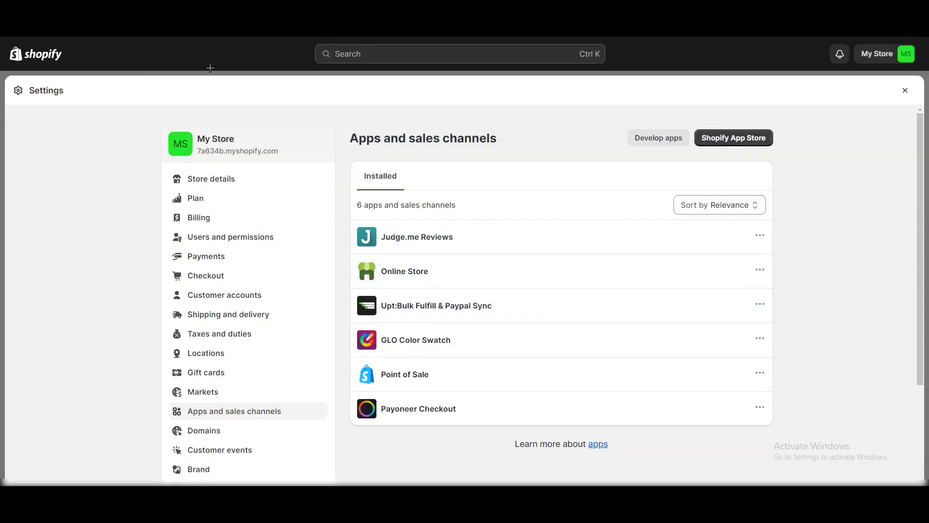
{"action": "key", "text": "Escape"}
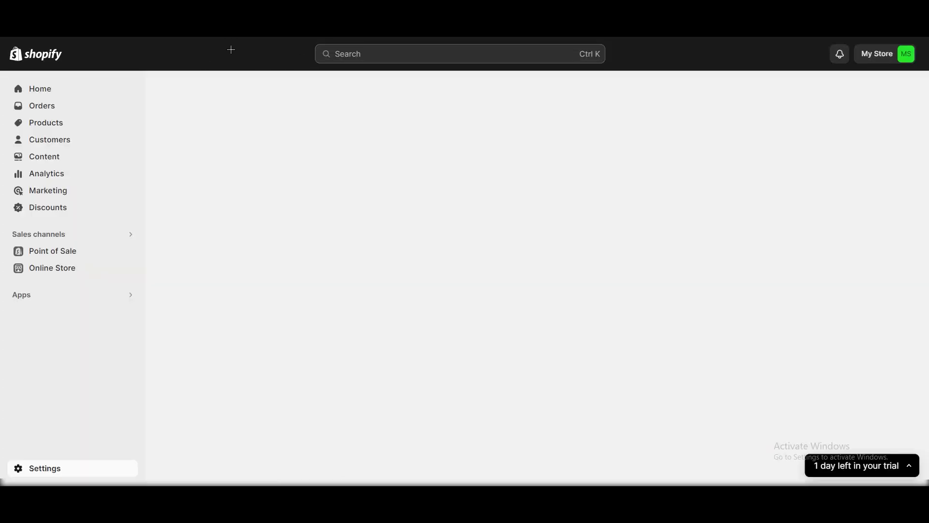
Step: Go to Online Store and open the default product template previewing the Mouse product
{"action": "left_click", "coordinate": [71, 269]}
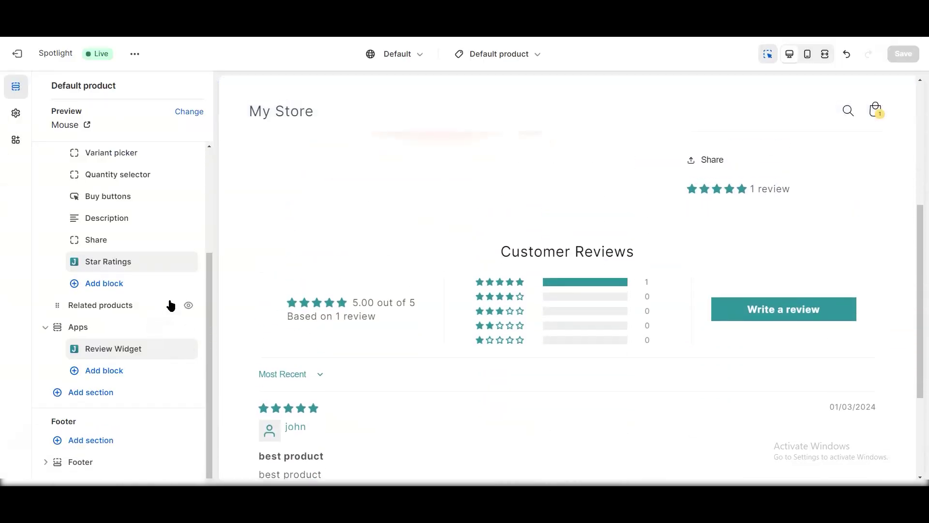
{"action": "scroll", "coordinate": [183, 313], "scroll_direction": "up", "scroll_amount": 4}
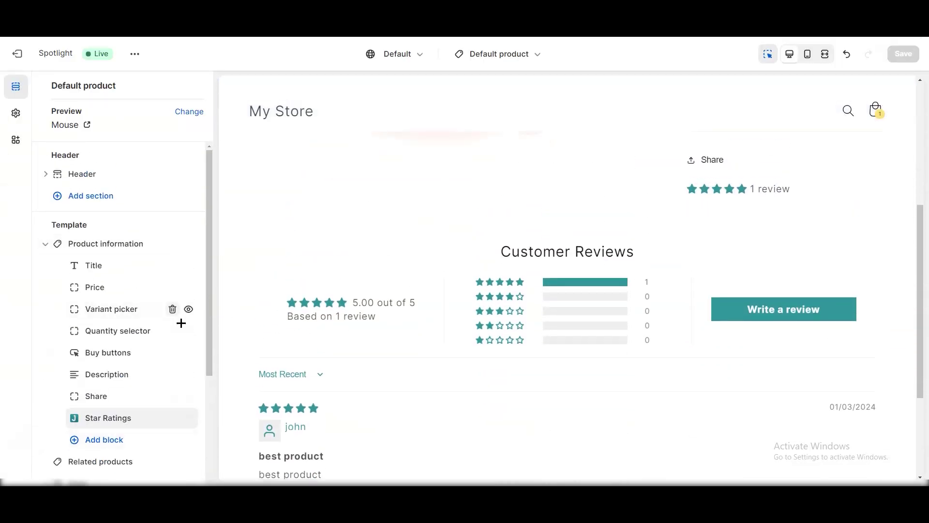
Step: Hide the Star Ratings and Review Widget blocks in the product information section
{"action": "scroll", "coordinate": [828, 292], "scroll_direction": "up", "scroll_amount": 4}
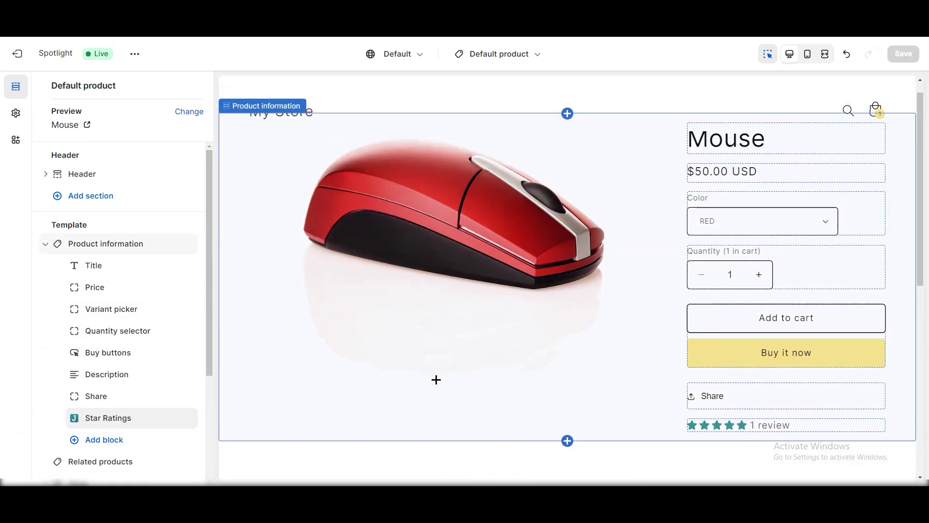
{"action": "scroll", "coordinate": [440, 386], "scroll_direction": "down", "scroll_amount": 3}
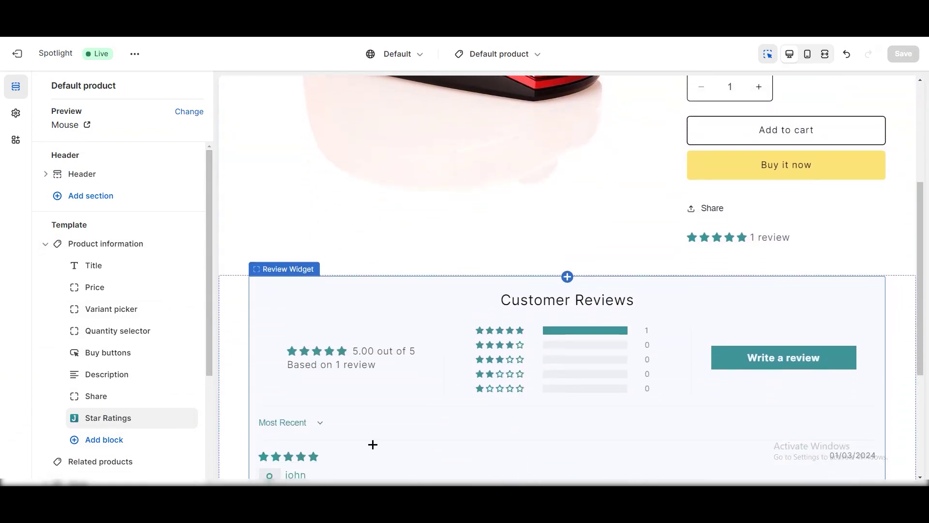
{"action": "mouse_move", "coordinate": [186, 423]}
{"action": "scroll", "coordinate": [184, 406], "scroll_direction": "down", "scroll_amount": 3}
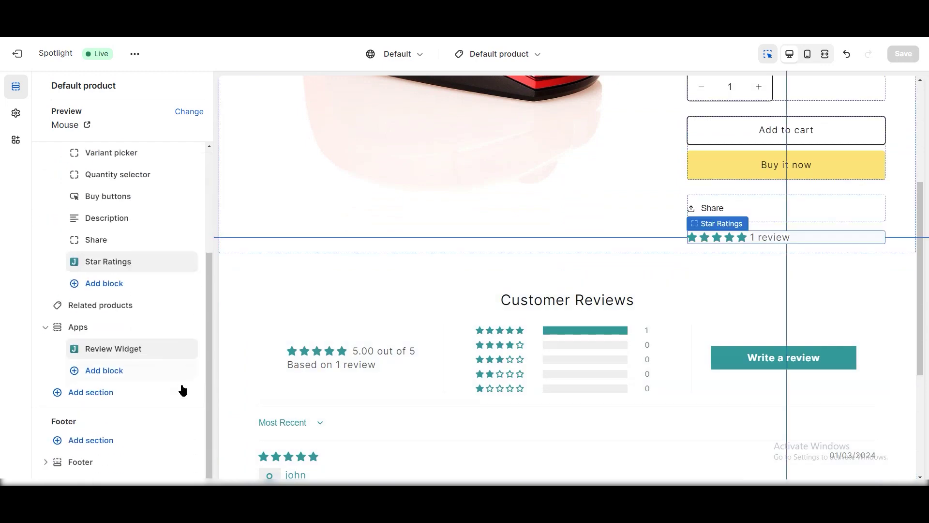
{"action": "left_click", "coordinate": [188, 262]}
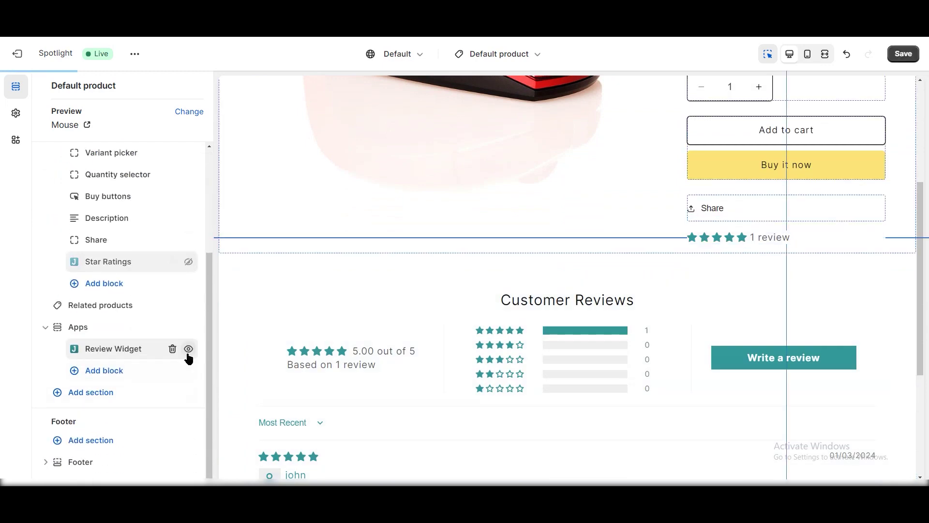
{"action": "left_click", "coordinate": [189, 349]}
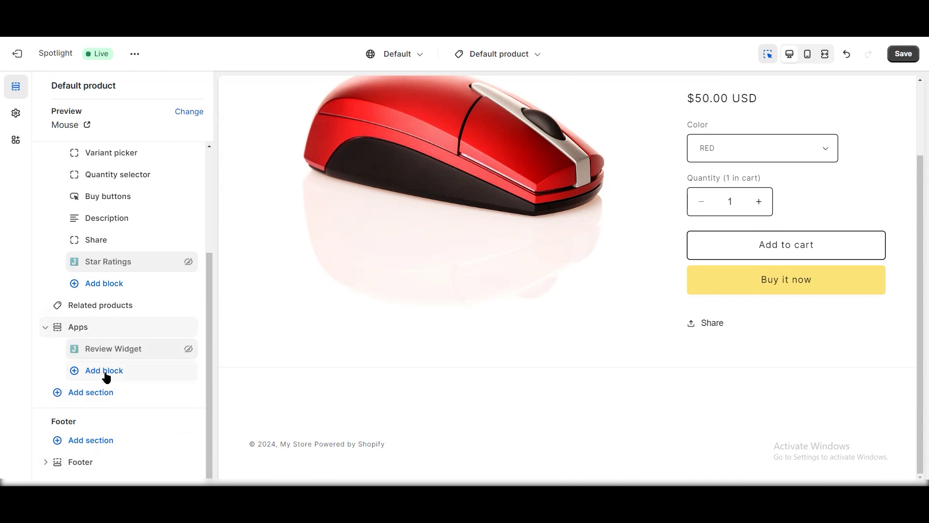
Step: Browse the Add block list without adding anything, then unhide the Star Ratings block and check the preview
{"action": "left_click", "coordinate": [105, 373]}
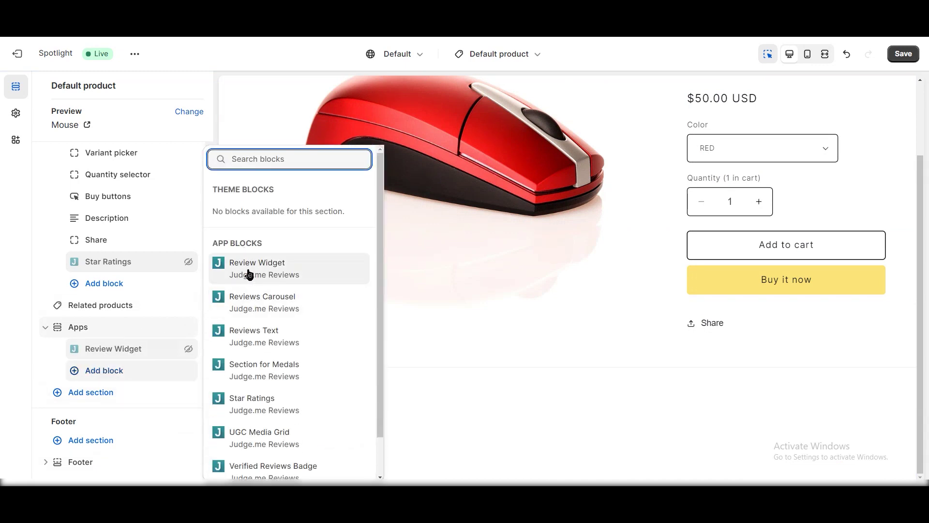
{"action": "left_click", "coordinate": [455, 379]}
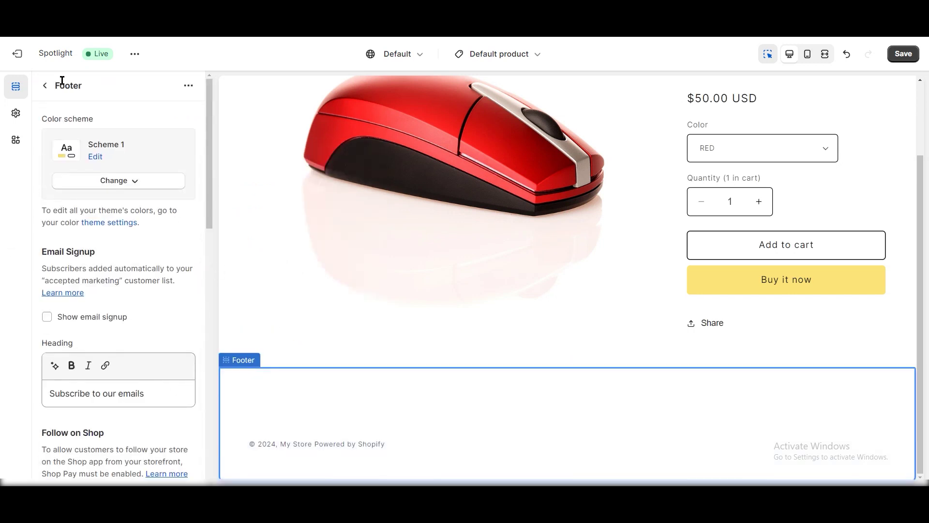
{"action": "left_click", "coordinate": [45, 86]}
{"action": "mouse_move", "coordinate": [122, 351]}
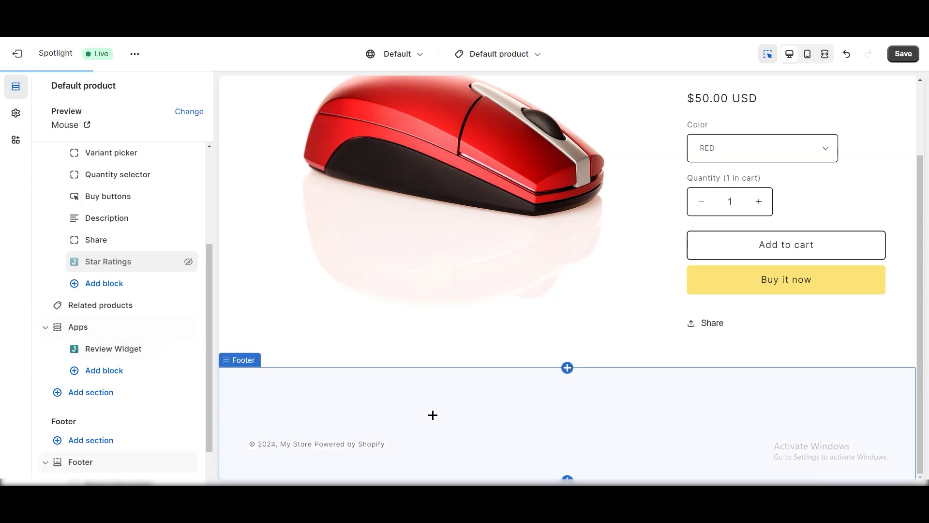
{"action": "scroll", "coordinate": [476, 387], "scroll_direction": "down", "scroll_amount": 5}
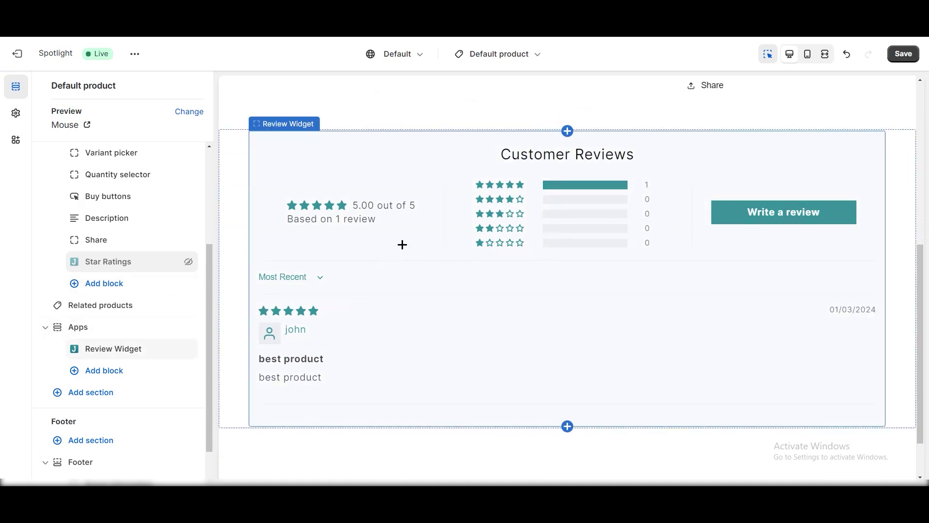
{"action": "left_click", "coordinate": [189, 262]}
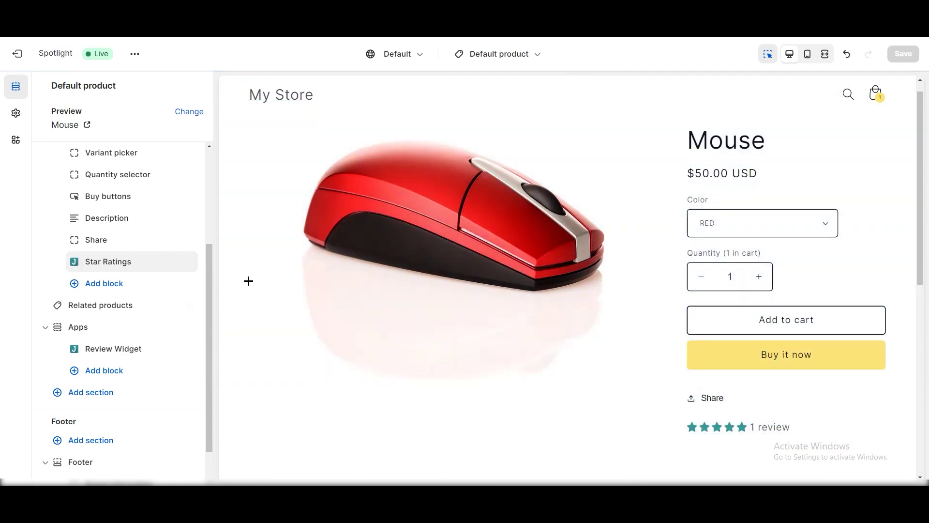
{"action": "scroll", "coordinate": [371, 383], "scroll_direction": "down", "scroll_amount": 5}
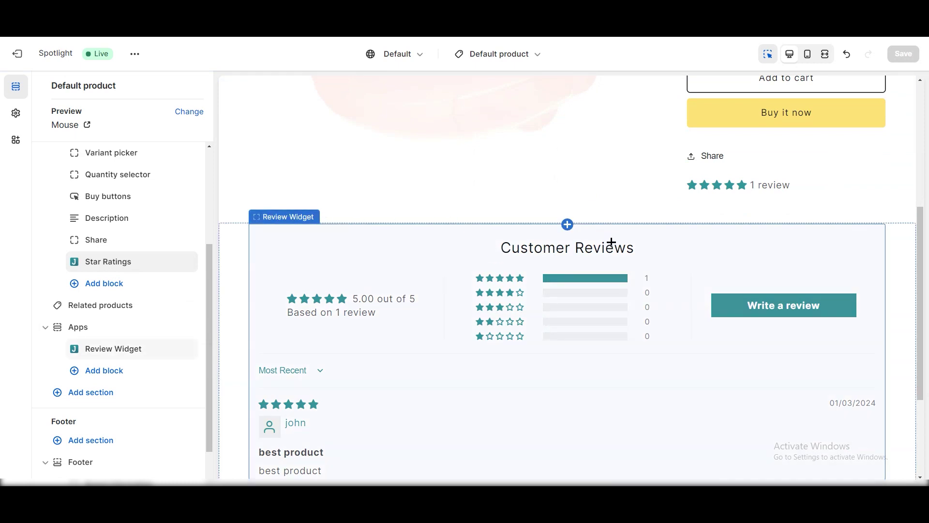
{"action": "scroll", "coordinate": [491, 229], "scroll_direction": "up", "scroll_amount": 4}
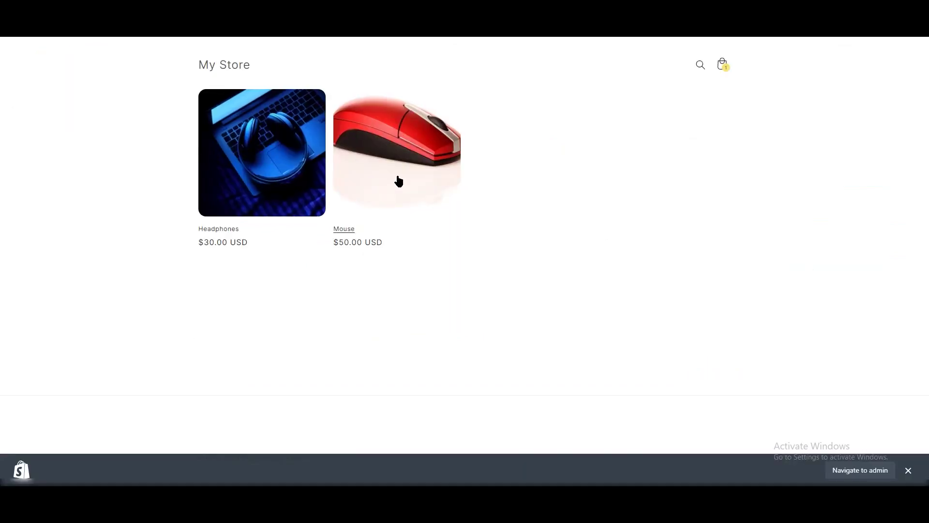
Step: On the Mouse product page, start a review titled 'Good Product' with the same review text
{"action": "left_click", "coordinate": [399, 181]}
{"action": "scroll", "coordinate": [388, 228], "scroll_direction": "down", "scroll_amount": 5}
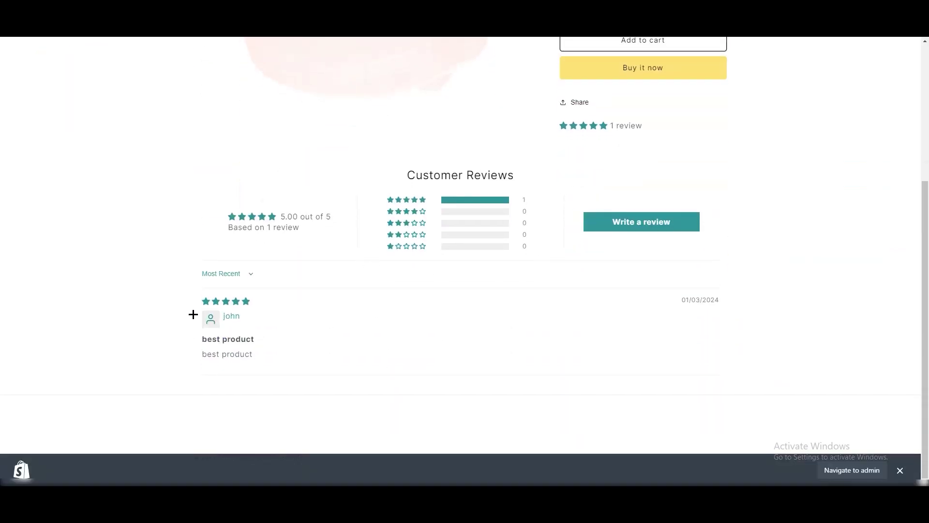
{"action": "left_click", "coordinate": [635, 231]}
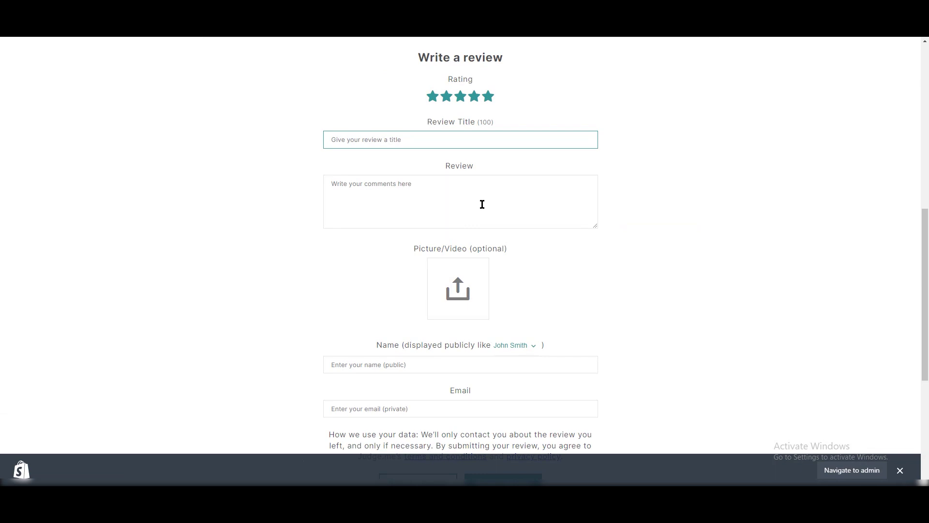
{"action": "type", "text": "Good Product"}
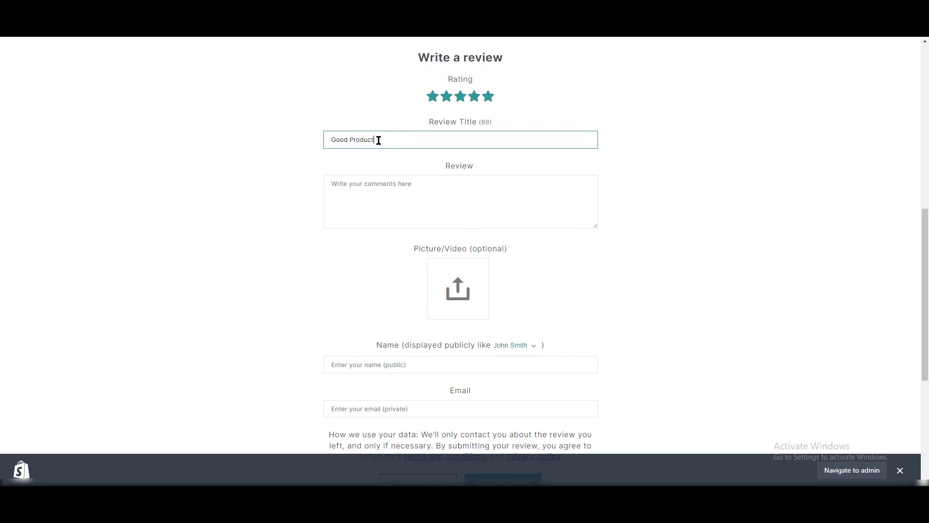
{"action": "key", "text": "ctrl+a"}
{"action": "key", "text": "ctrl+c"}
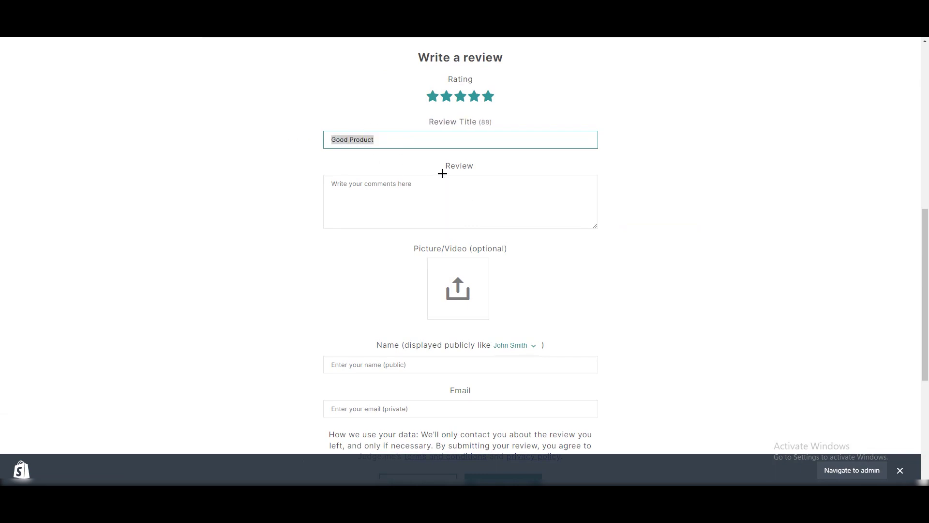
{"action": "left_click", "coordinate": [448, 212]}
{"action": "key", "text": "ctrl+v"}
Step: Enter the reviewer's name and e-mail, submit the review, and confirm it shows as pending
{"action": "left_click", "coordinate": [389, 370]}
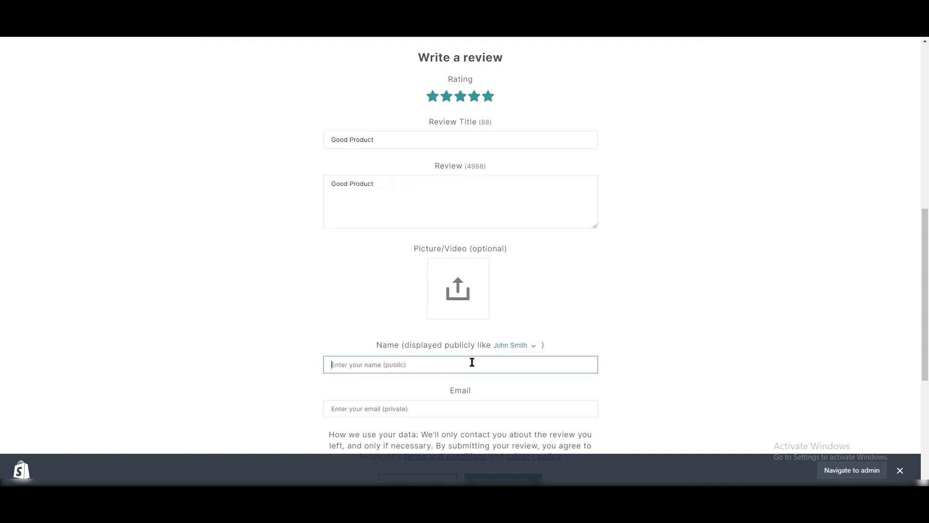
{"action": "type", "text": "NO"}
{"action": "scroll", "coordinate": [366, 288], "scroll_direction": "down", "scroll_amount": 4}
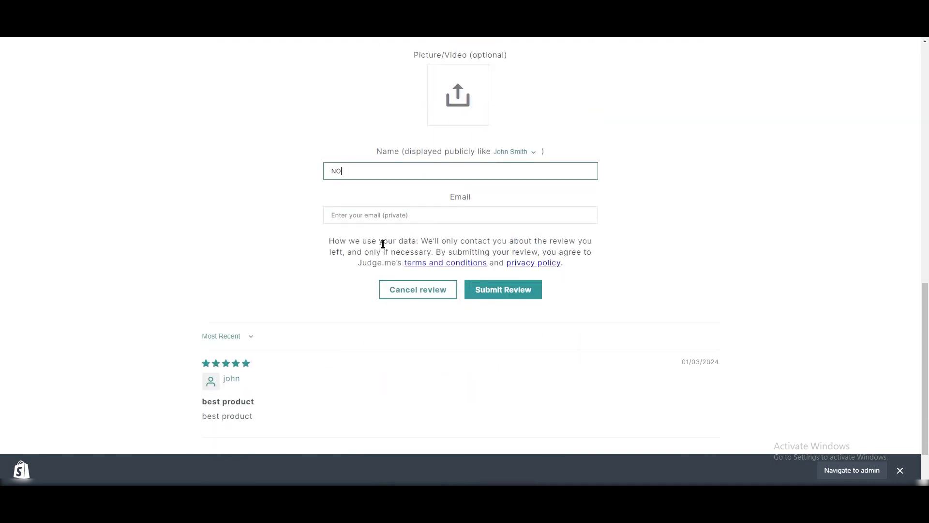
{"action": "left_click", "coordinate": [383, 215]}
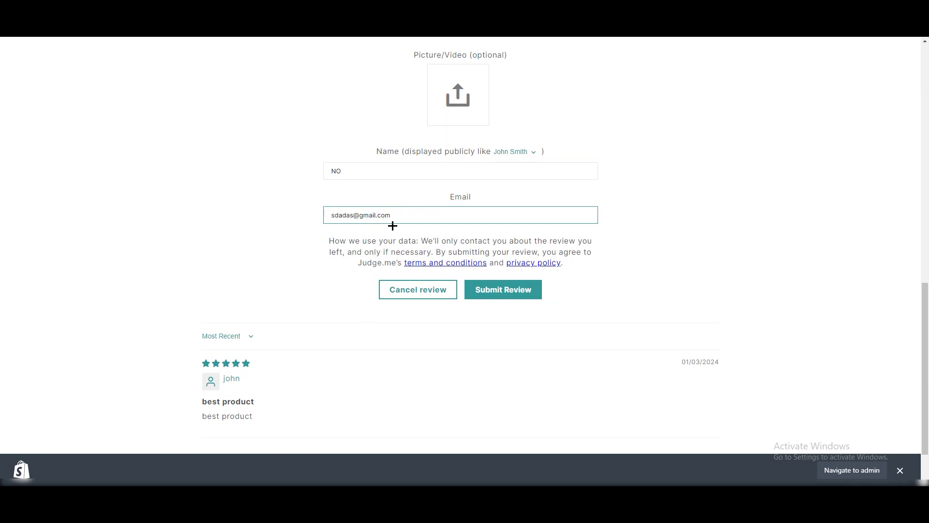
{"action": "left_click", "coordinate": [519, 289]}
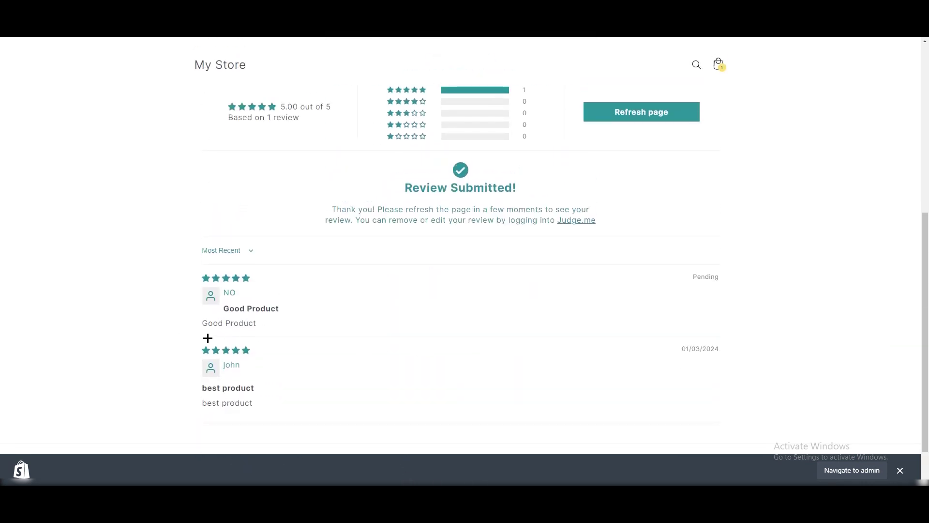
{"action": "scroll", "coordinate": [283, 337], "scroll_direction": "up", "scroll_amount": 2}
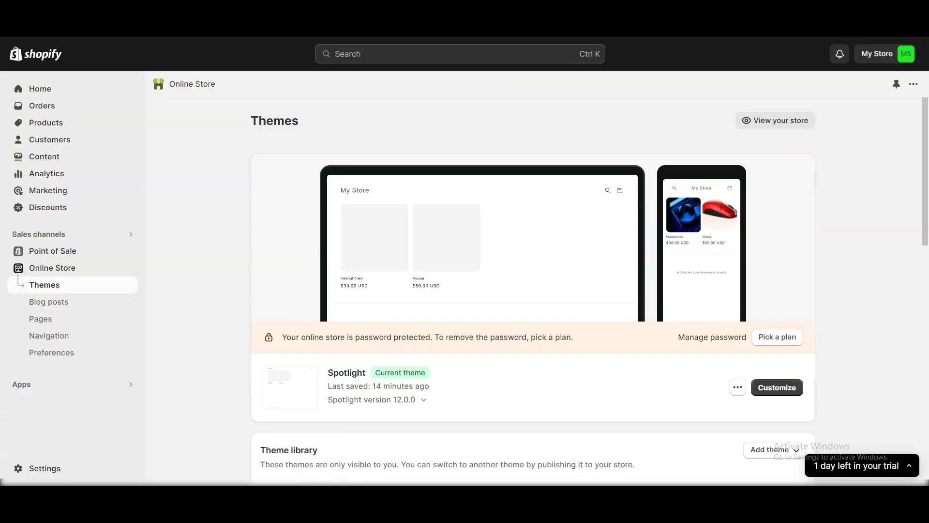
Step: Open the Judge.me Reviews dashboard and inspect the newest Good Product review's Published status
{"action": "left_click", "coordinate": [48, 387]}
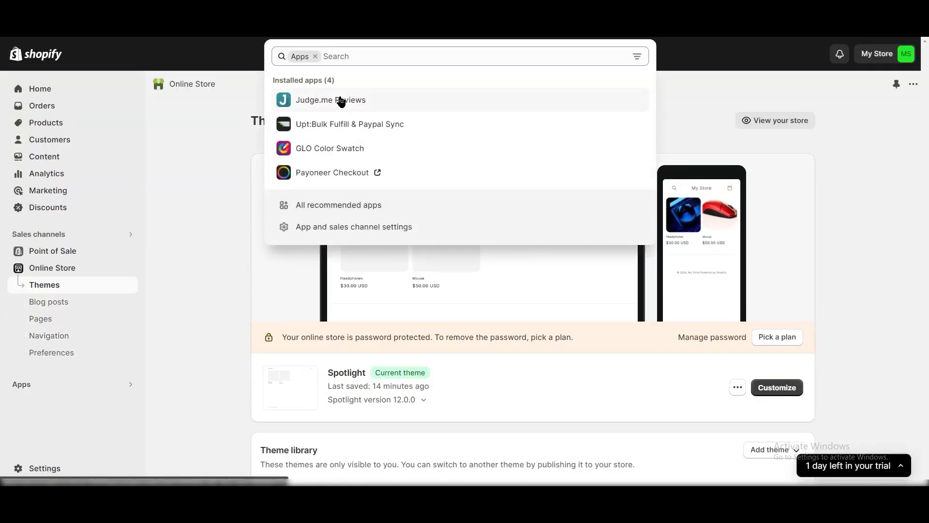
{"action": "left_click", "coordinate": [339, 99]}
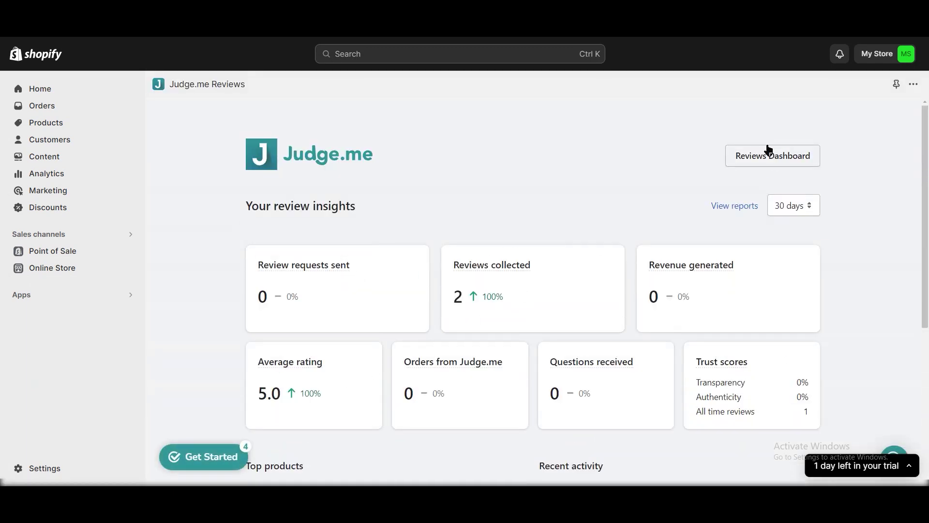
{"action": "left_click", "coordinate": [758, 164]}
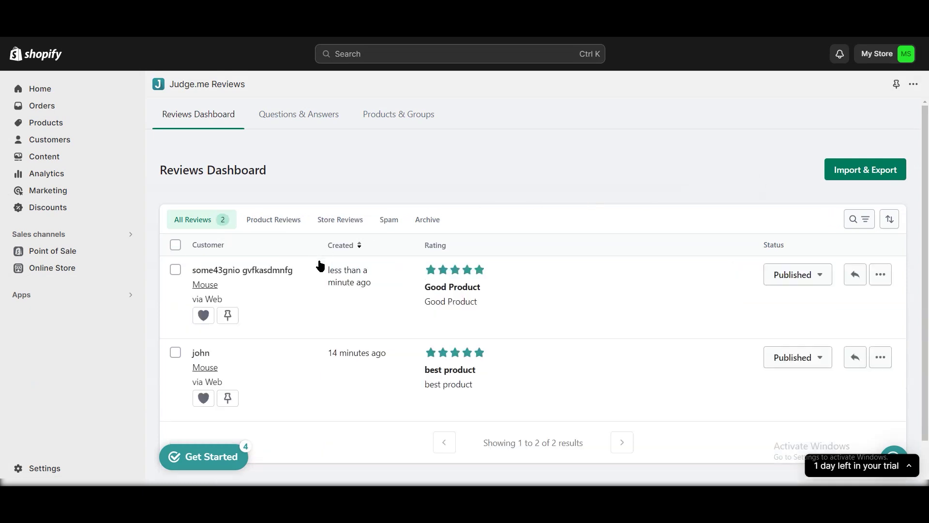
{"action": "left_click", "coordinate": [815, 280]}
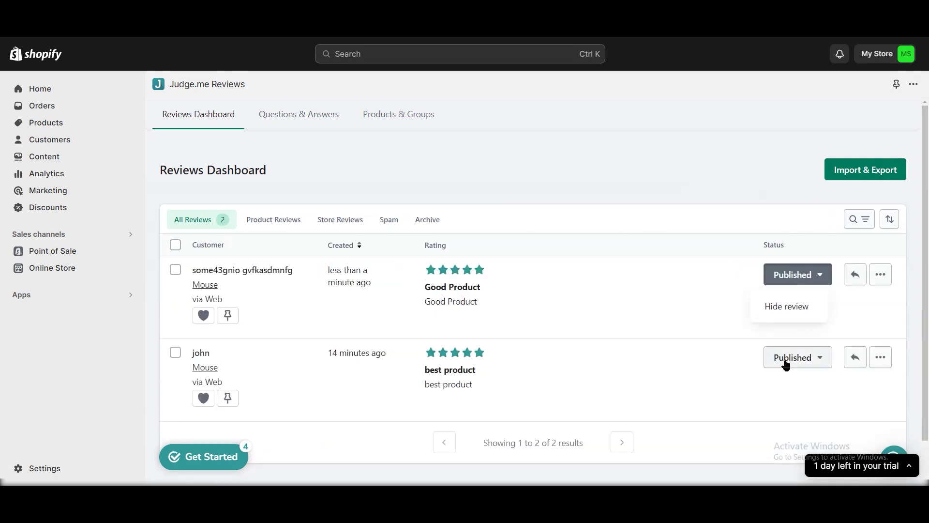
{"action": "left_click", "coordinate": [706, 315]}
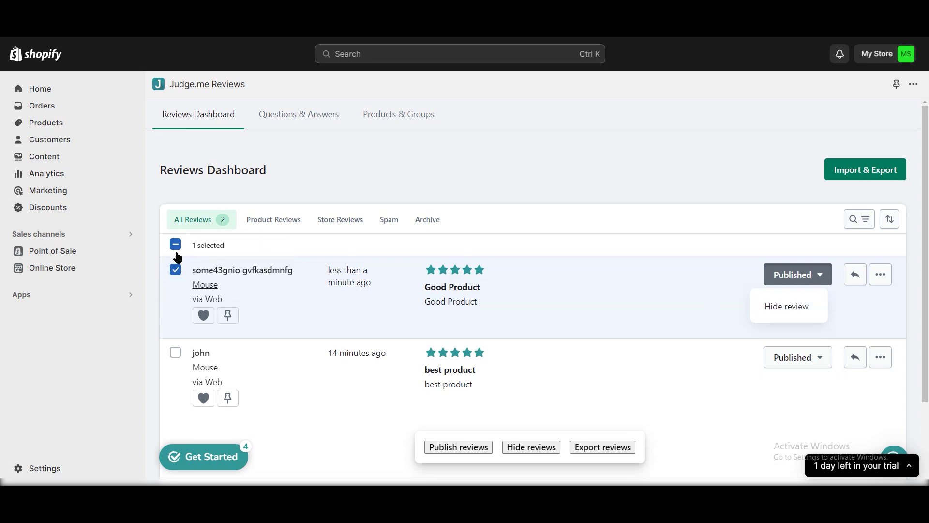
{"action": "left_click", "coordinate": [175, 274]}
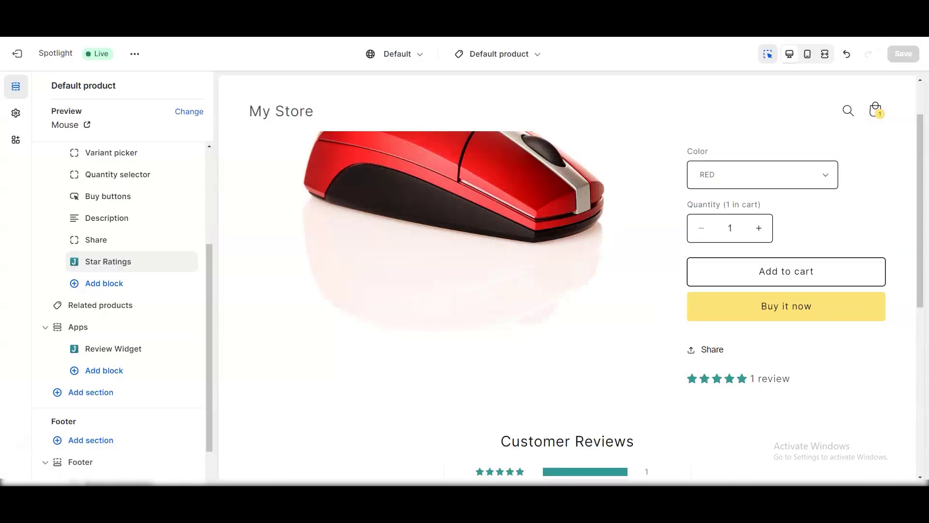
Step: Hide the Customer Reviews apps section on the Mouse product template
{"action": "scroll", "coordinate": [229, 377], "scroll_direction": "down", "scroll_amount": 5}
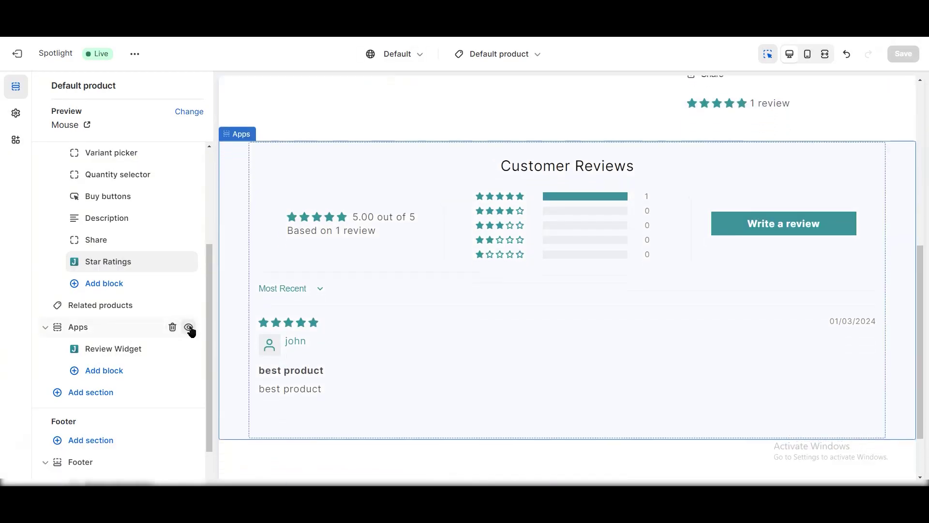
{"action": "left_click", "coordinate": [188, 327]}
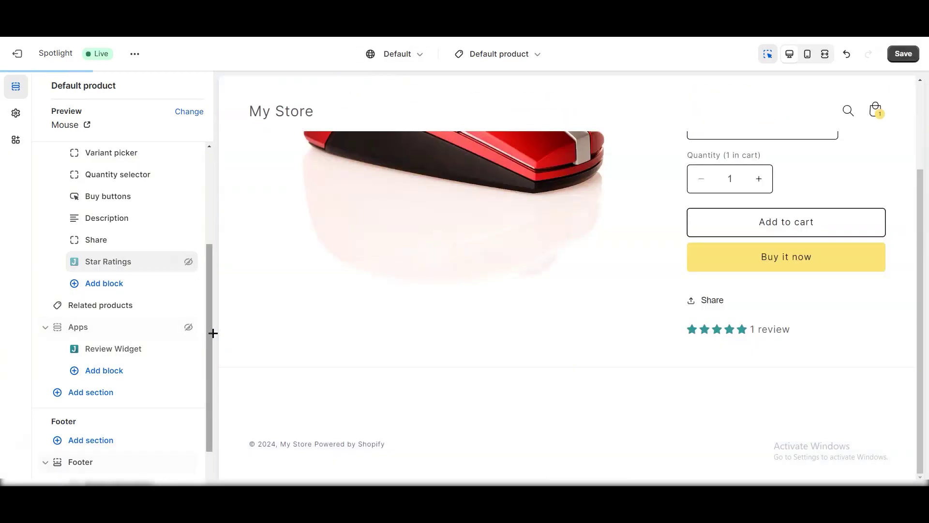
{"action": "left_click_drag", "start_coordinate": [212, 315], "coordinate": [210, 323]}
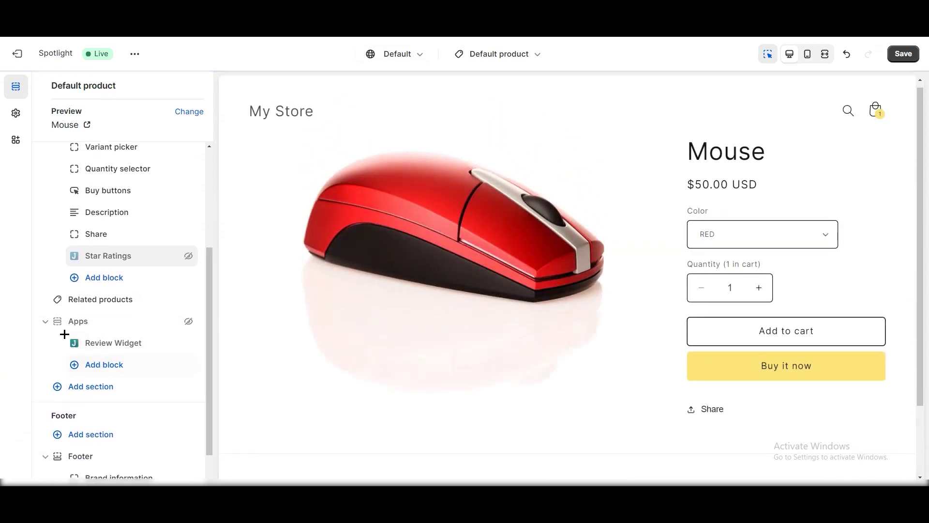
Step: Add a Multicolumn section to the template by searching 'multicolumn'
{"action": "left_click", "coordinate": [95, 387]}
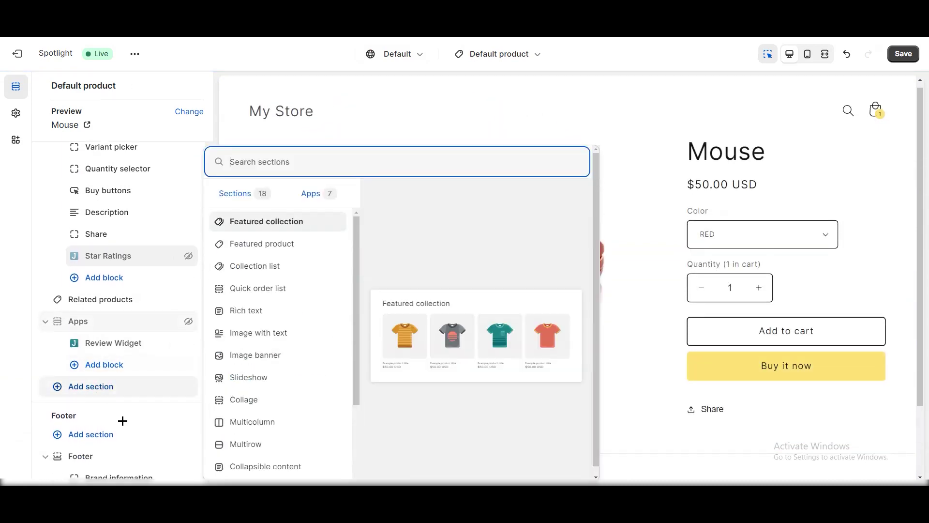
{"action": "type", "text": "multicolumn"}
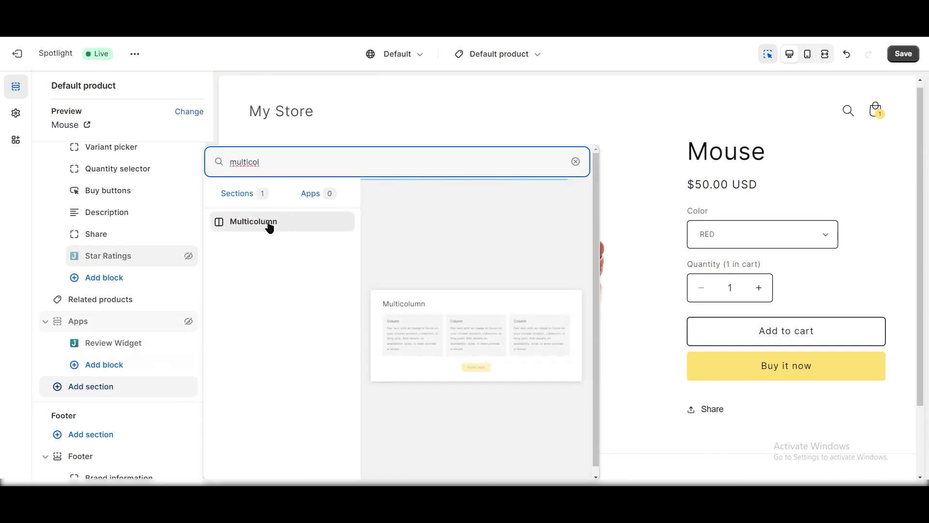
{"action": "left_click", "coordinate": [268, 225]}
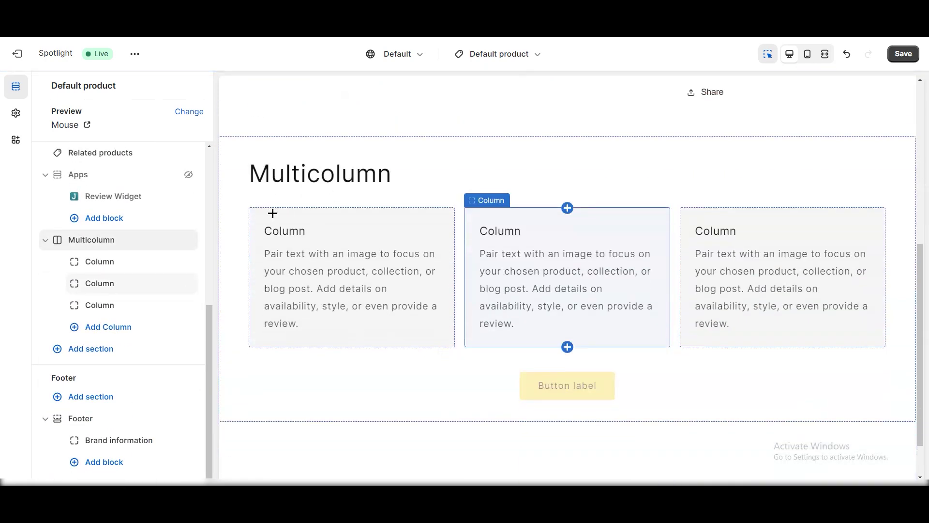
Step: Change the Multicolumn section's heading to 'Product Reviews'
{"action": "left_click", "coordinate": [290, 173]}
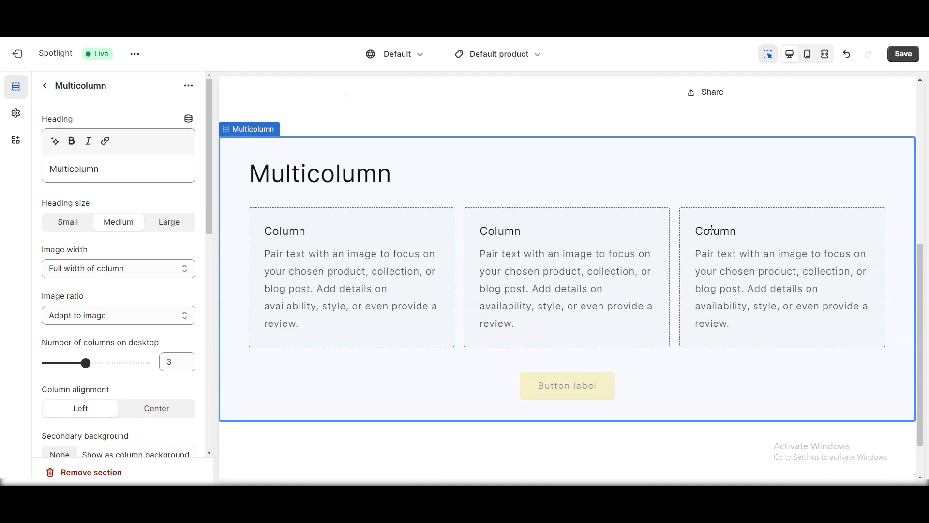
{"action": "double_click", "coordinate": [48, 165]}
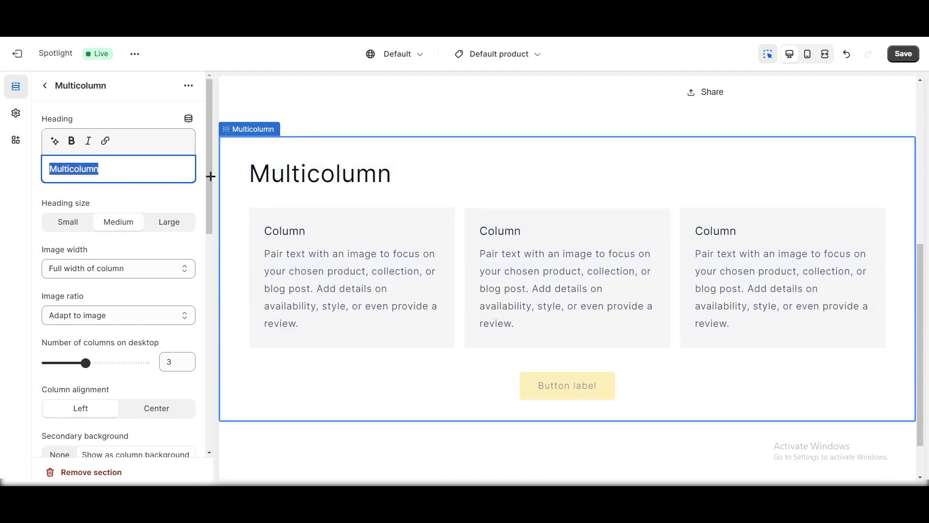
{"action": "type", "text": "Product"}
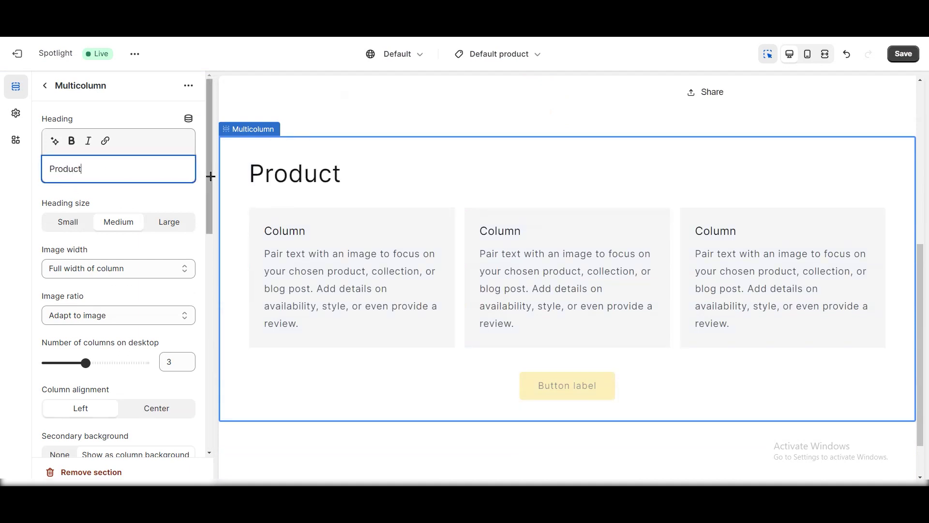
{"action": "type", "text": " Reviews"}
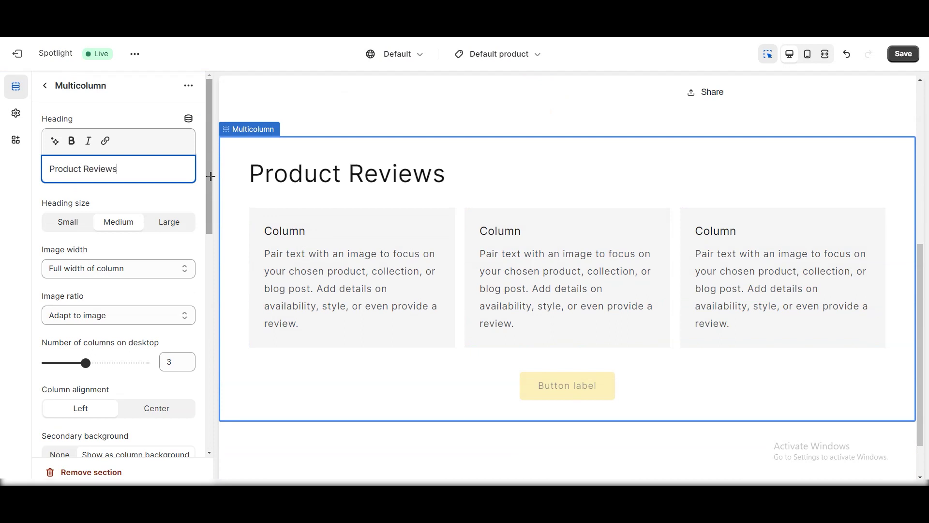
Step: Set the first column's description to 'sadadas' and its heading to 'asdasda'
{"action": "left_click", "coordinate": [340, 280]}
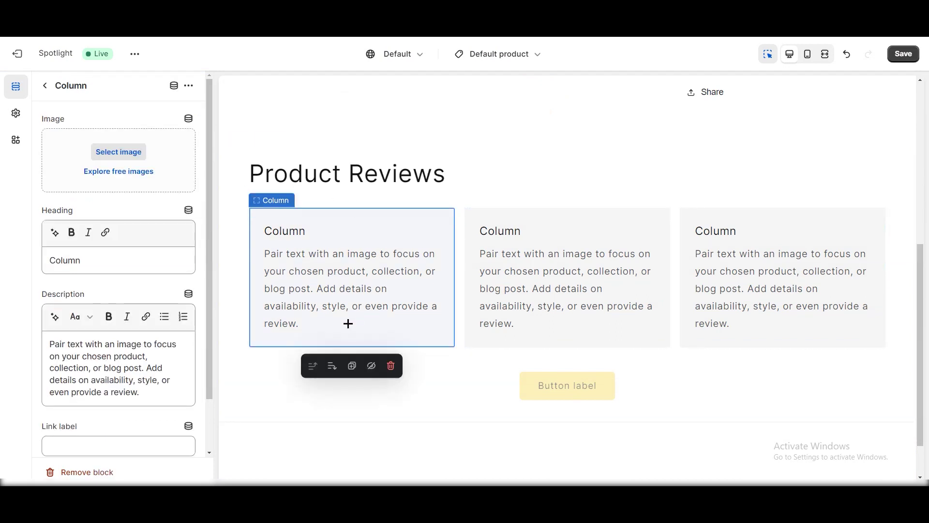
{"action": "triple_click", "coordinate": [103, 265]}
{"action": "left_click_drag", "start_coordinate": [62, 357], "coordinate": [118, 368]}
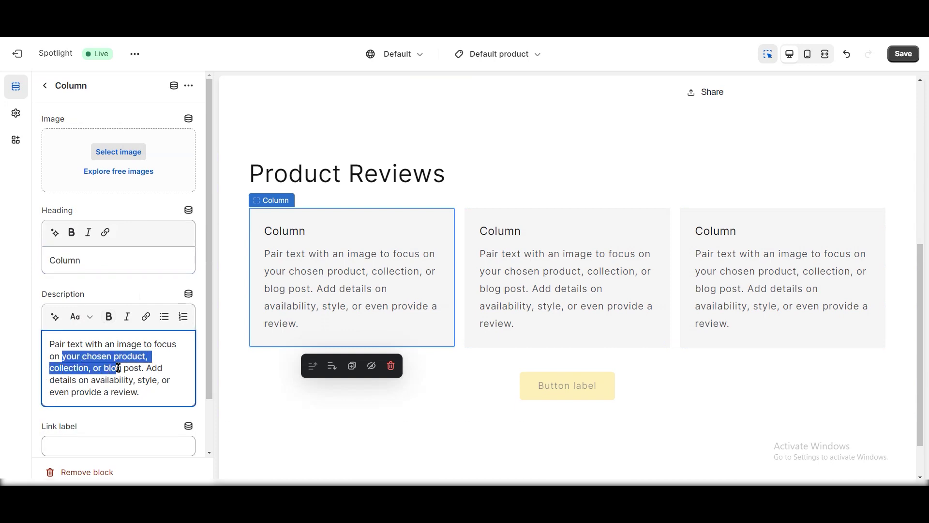
{"action": "triple_click", "coordinate": [133, 367]}
{"action": "type", "text": "sadadas"}
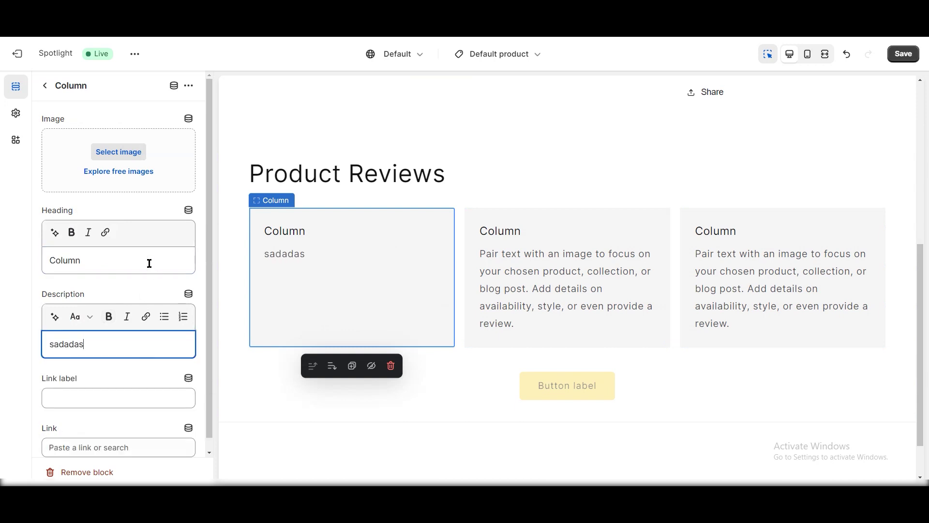
{"action": "triple_click", "coordinate": [102, 259]}
{"action": "type", "text": "asdasda"}
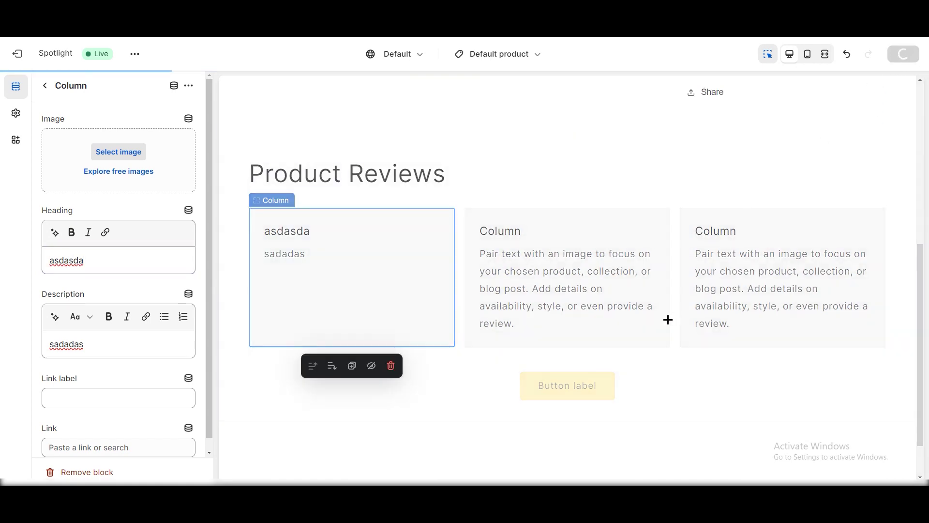
Step: Reload the live Mouse page to check the saved Product Reviews section
{"action": "scroll", "coordinate": [532, 291], "scroll_direction": "up", "scroll_amount": 5}
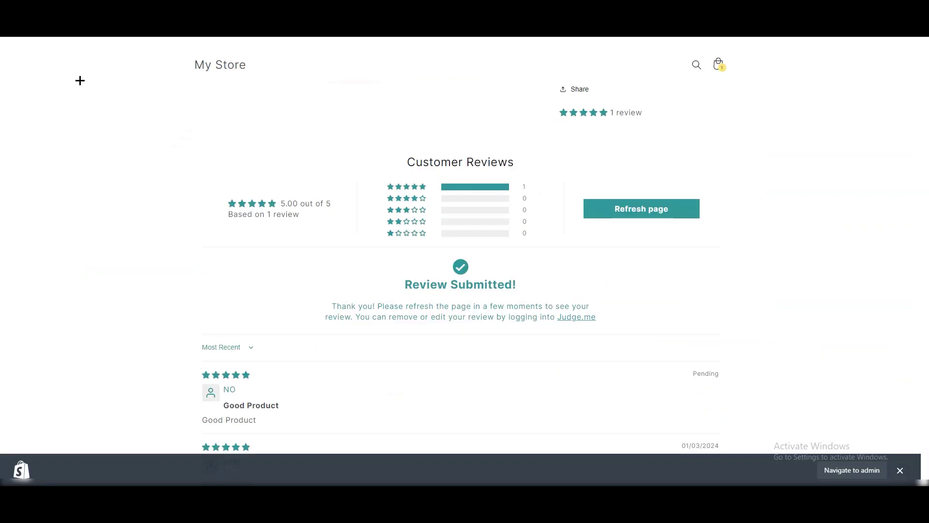
{"action": "scroll", "coordinate": [286, 194], "scroll_direction": "up", "scroll_amount": 5}
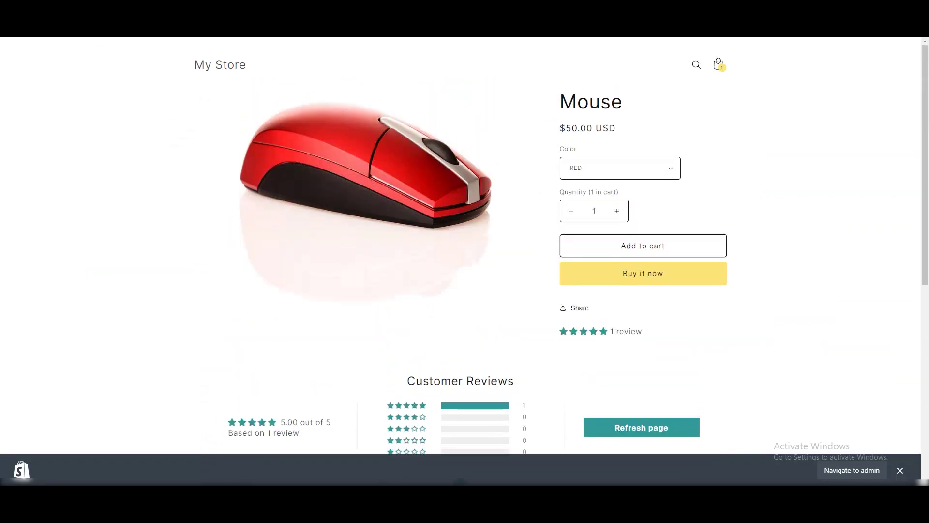
{"action": "key", "text": "F5"}
{"action": "scroll", "coordinate": [463, 216], "scroll_direction": "down", "scroll_amount": 3}
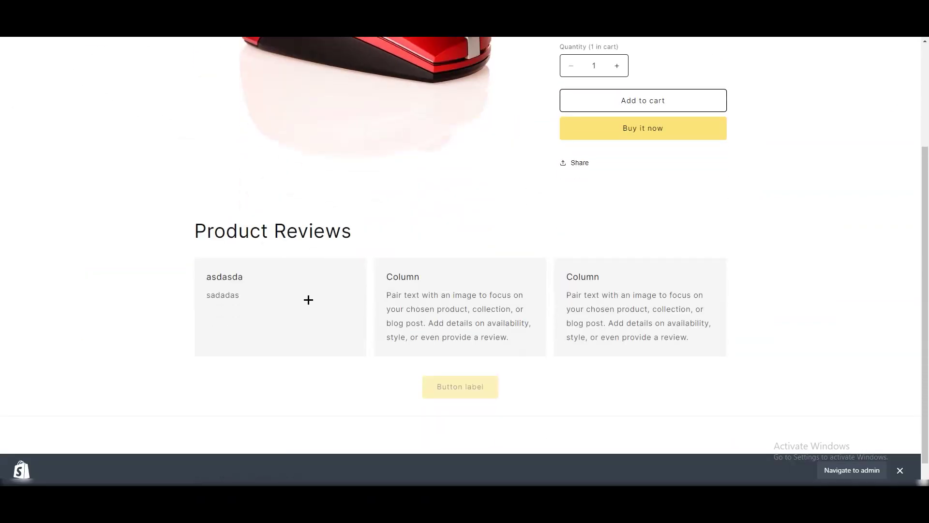